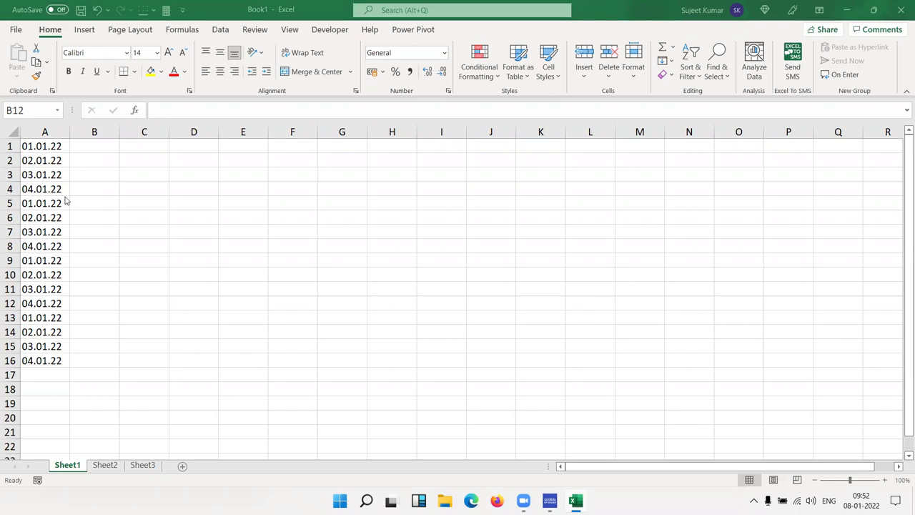
Select the sixteen text dates in A1:A16, starting from 01.01.22 in A1
ctrl+scroll(77, 241, up, 2)
ctrl+scroll(77, 241, up, 1)
scroll(76, 236, up, 1)
scroll(72, 223, down, 20)
scroll(69, 222, up, 20)
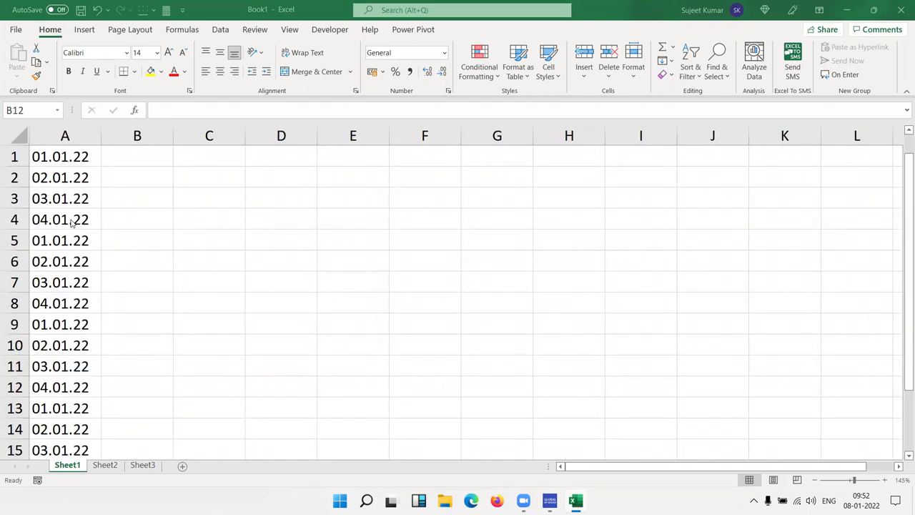
click(54, 158)
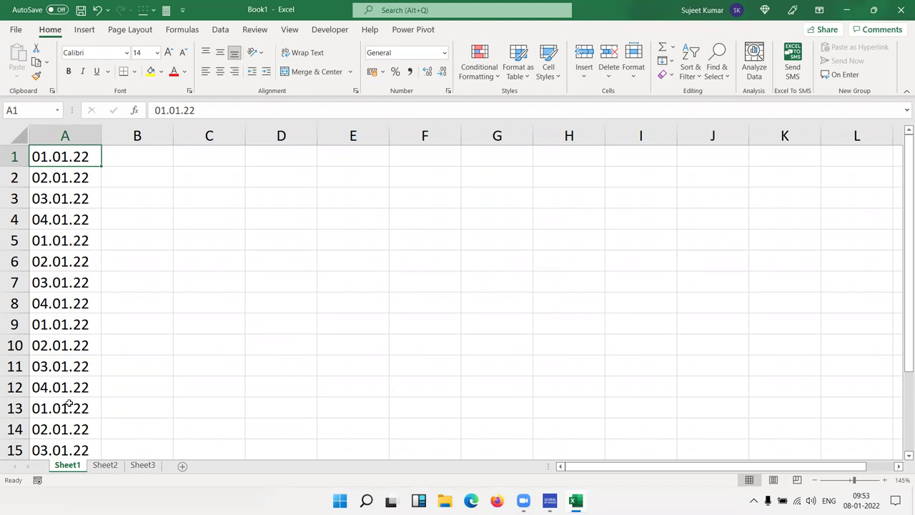
key(ctrl+shift+Down)
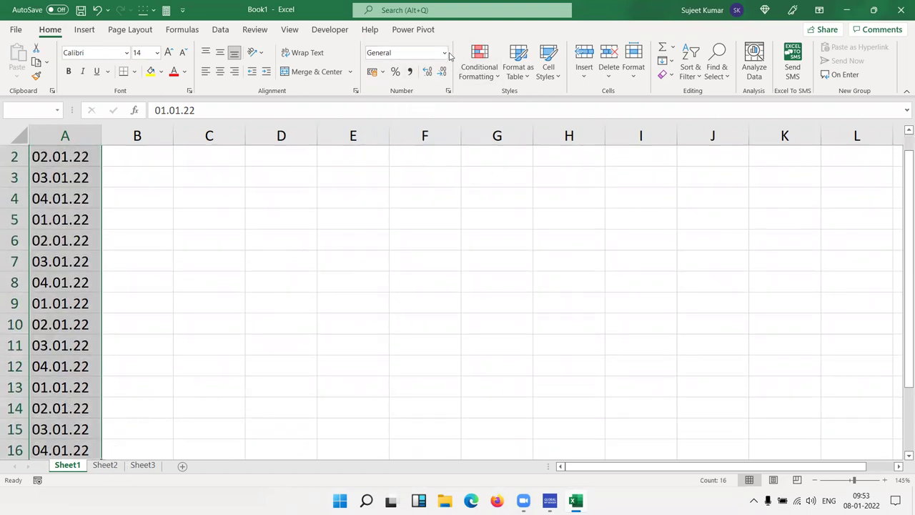
Apply Short Date to the selected dates and enter the test value 20 in C1
click(445, 52)
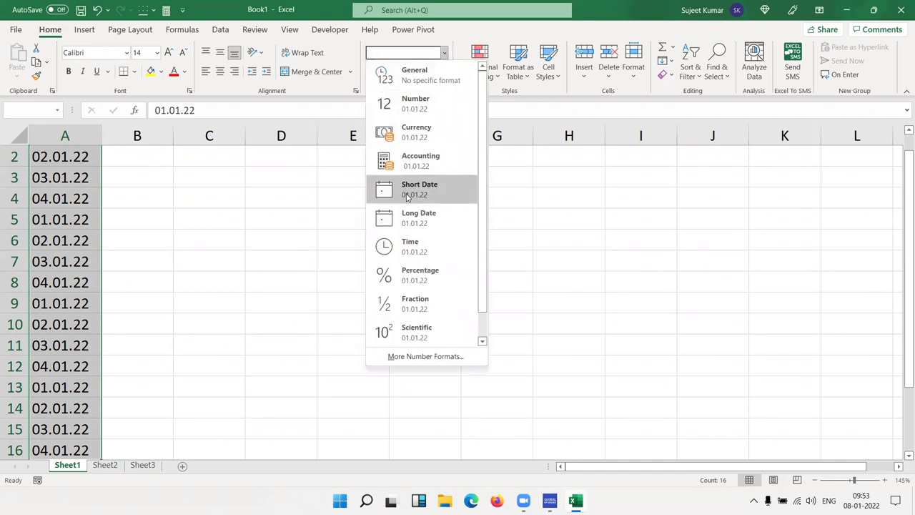
click(408, 197)
click(175, 162)
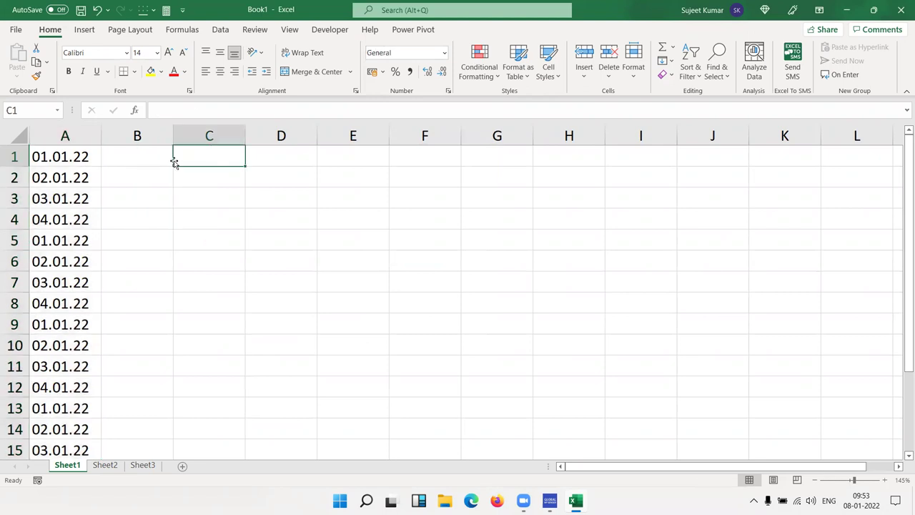
text(20)
key(Tab)
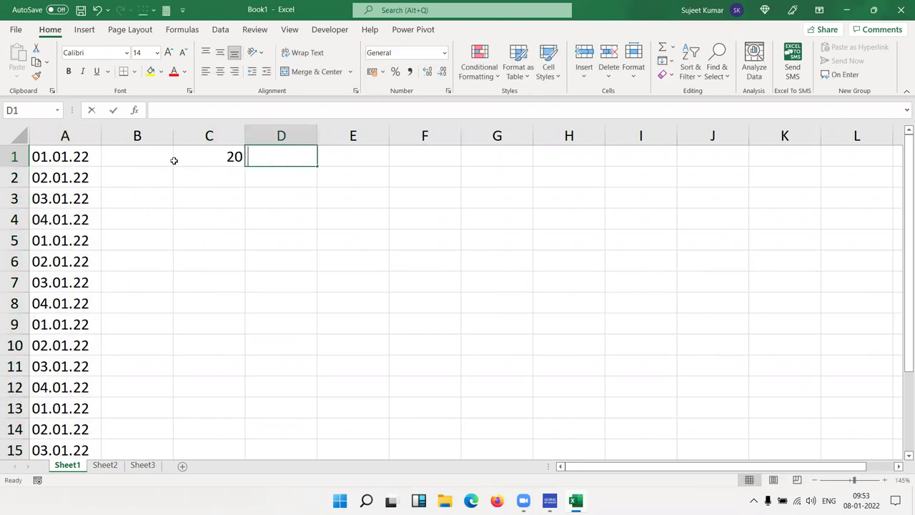
Enter =A1+C1 in D1, which returns #VALUE!, then select C1:D1 to clear
text(=)
click(81, 152)
text(+)
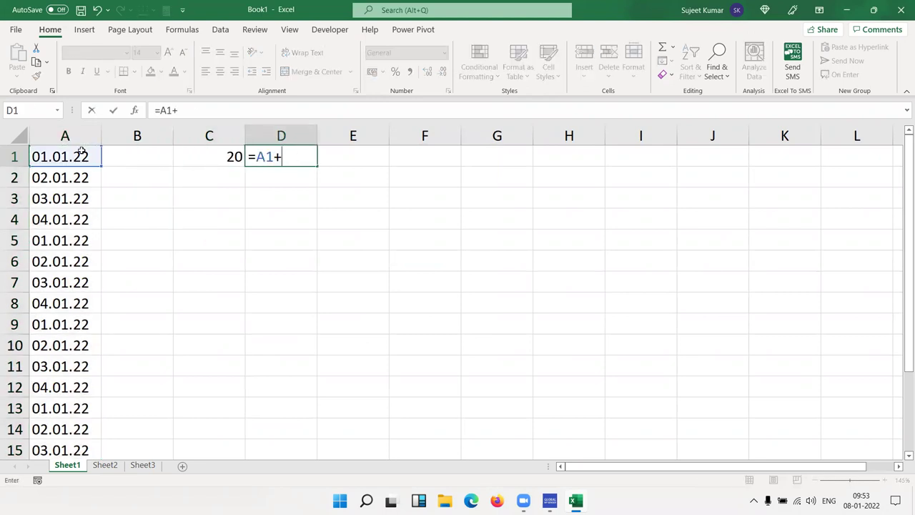
click(180, 150)
key(Return)
key(Up)
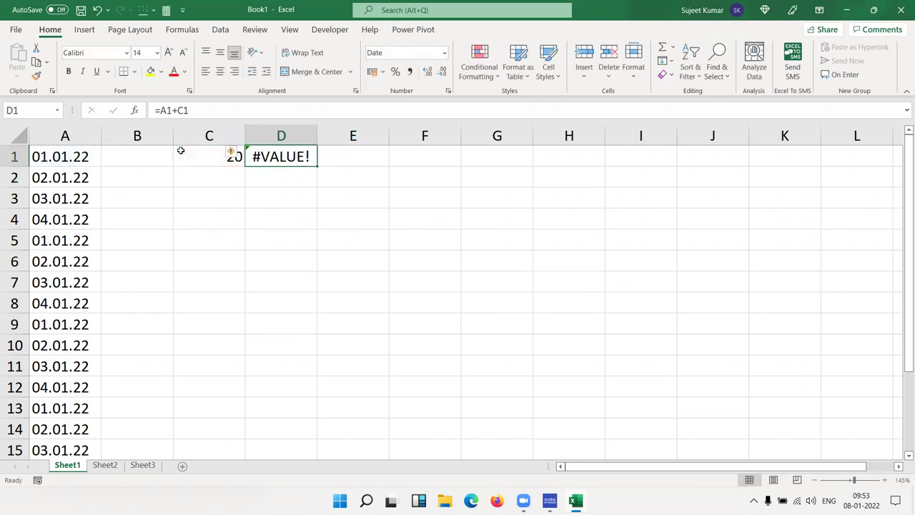
click(180, 150)
key(shift+Right)
key(Delete)
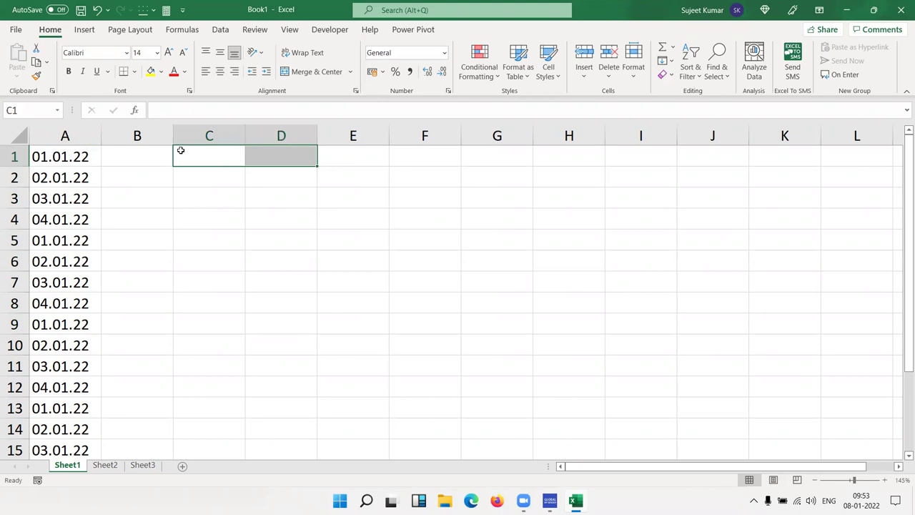
key(ctrl+Home)
key(ctrl+shift+Down)
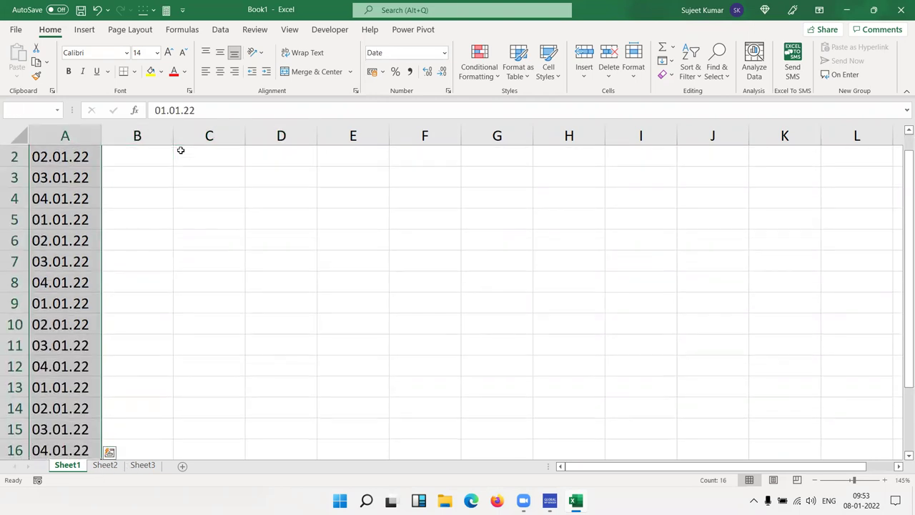
key(ctrl+Home)
key(Right)
key(Right)
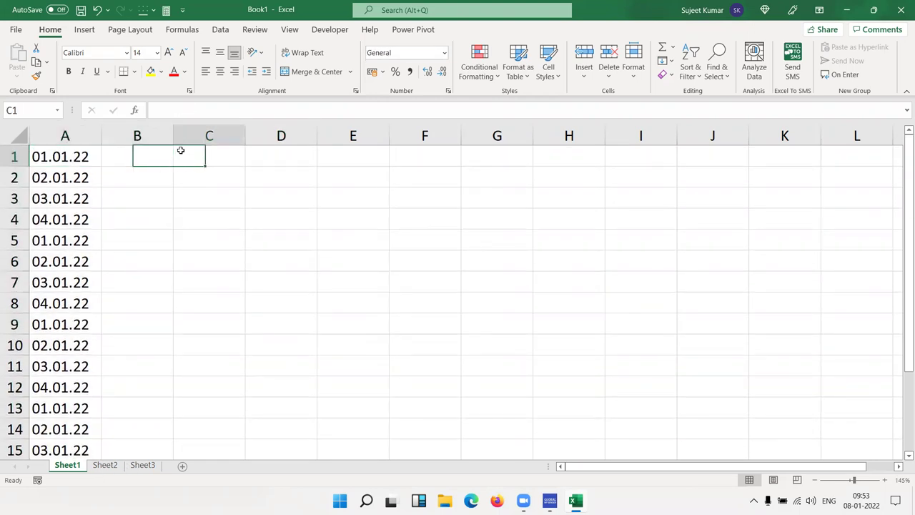
key(Right)
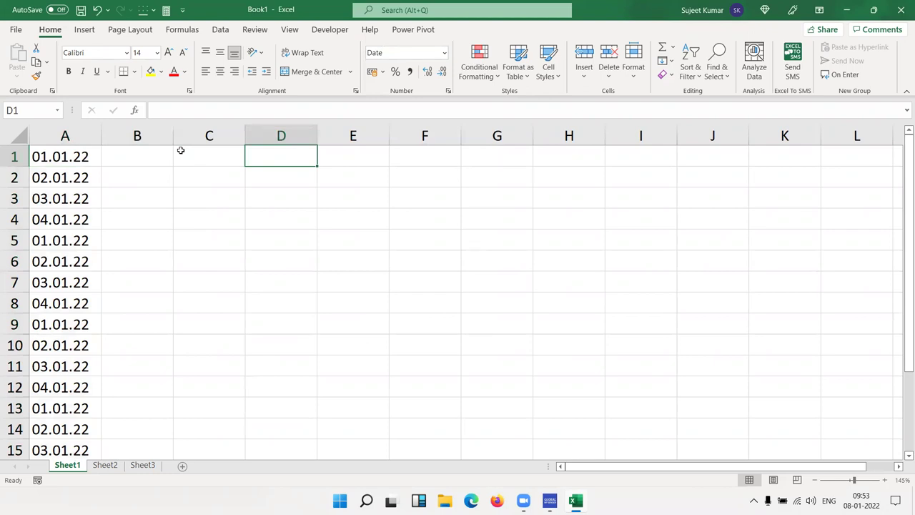
text(01/01/22)
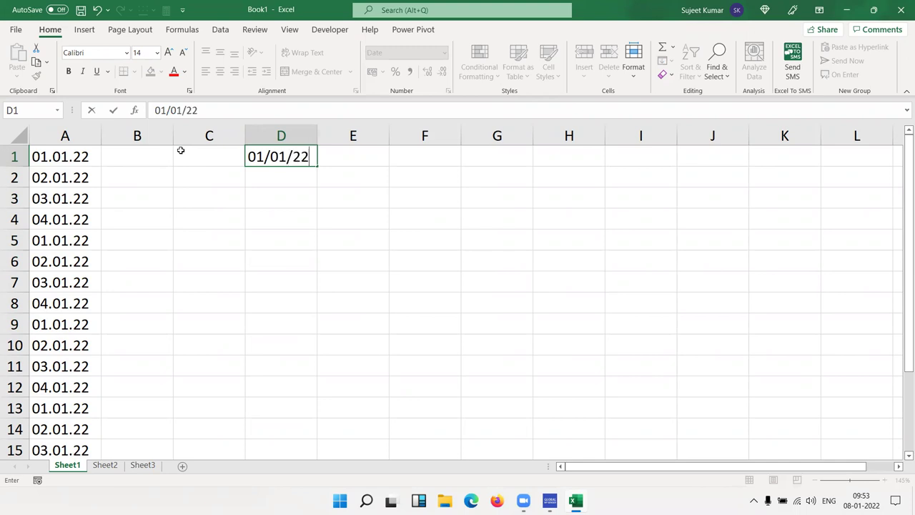
key(Return)
key(Up)
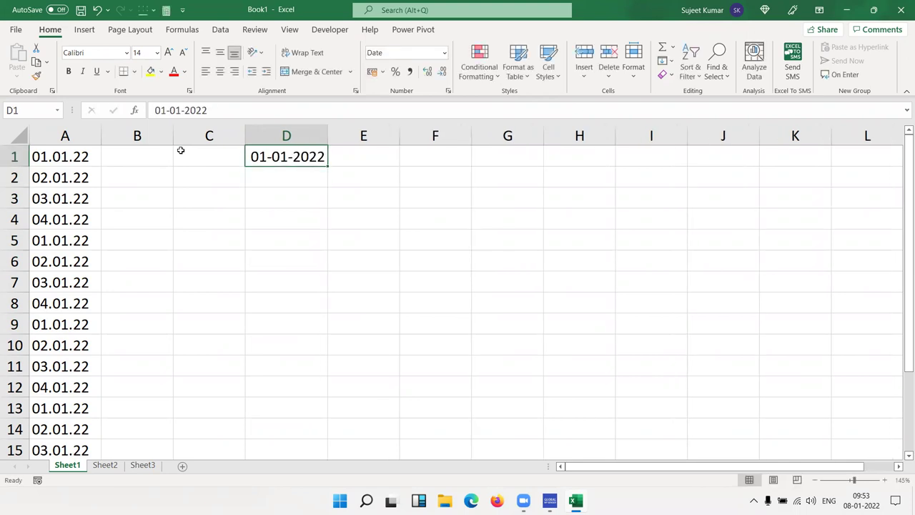
key(Delete)
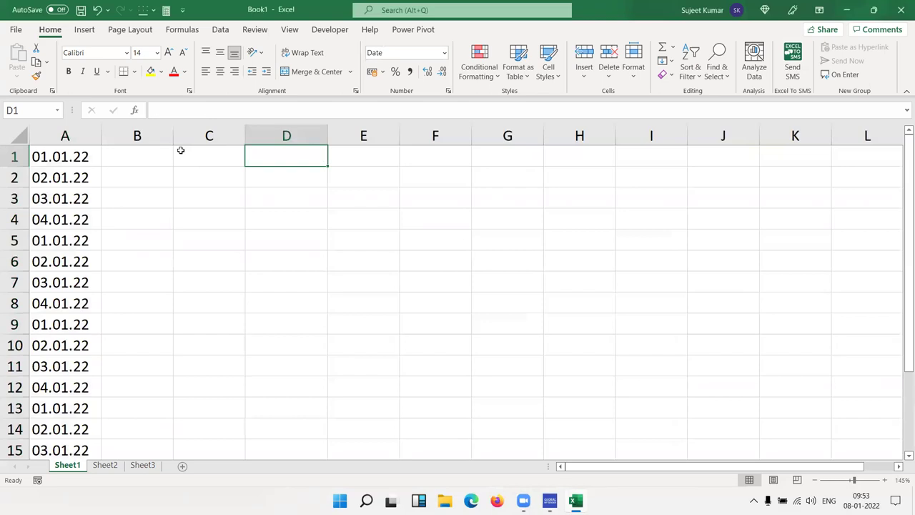
key(ctrl+Home)
key(ctrl+shift+Down)
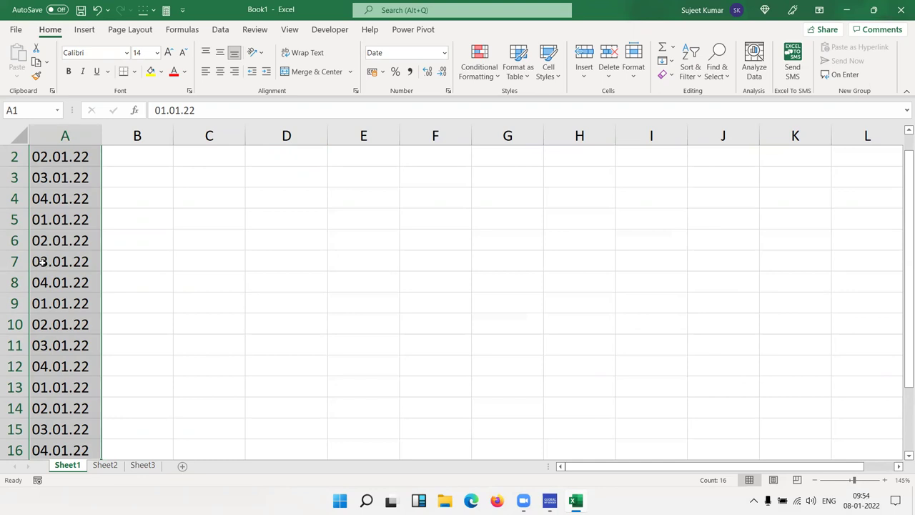
scroll(53, 261, down, 6)
scroll(53, 262, up, 7)
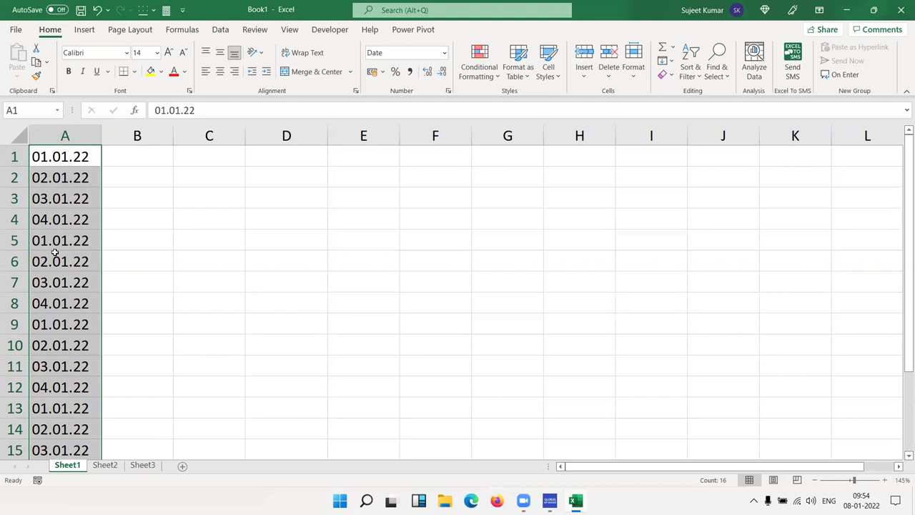
key(super)
text(c)
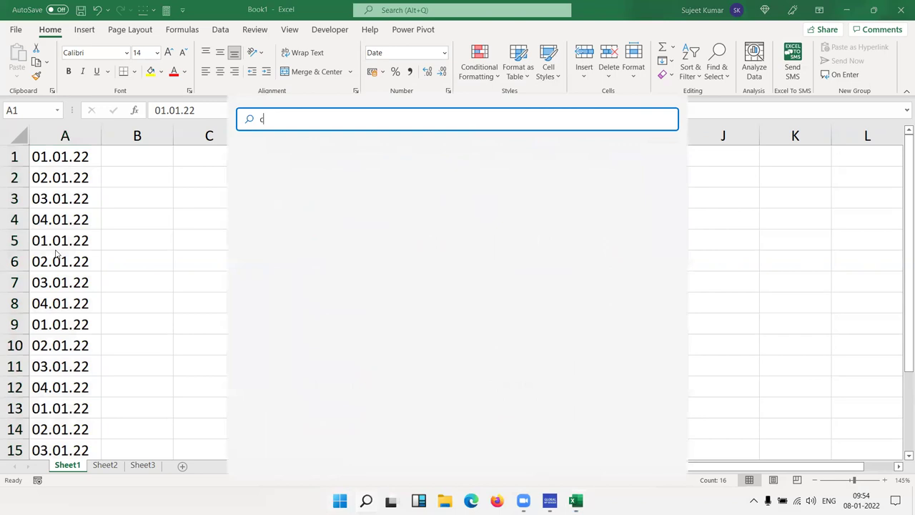
text(h)
click(567, 227)
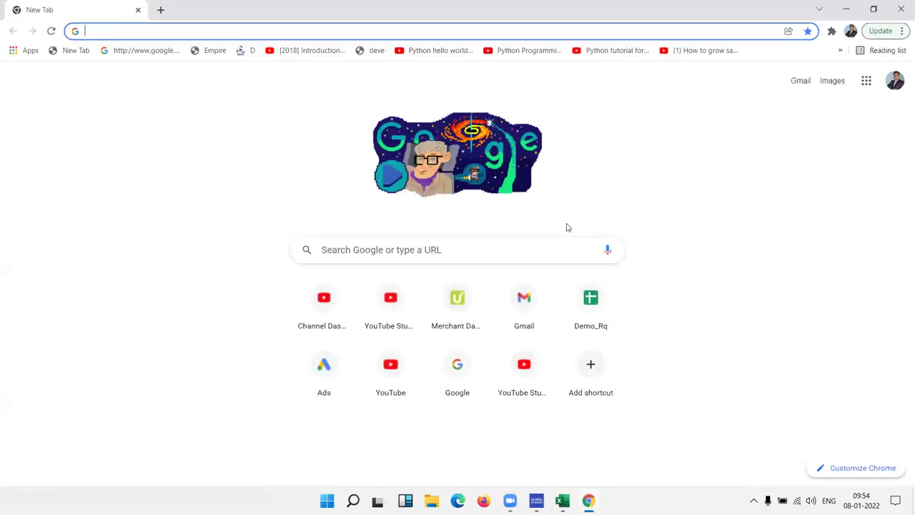
key(super+d)
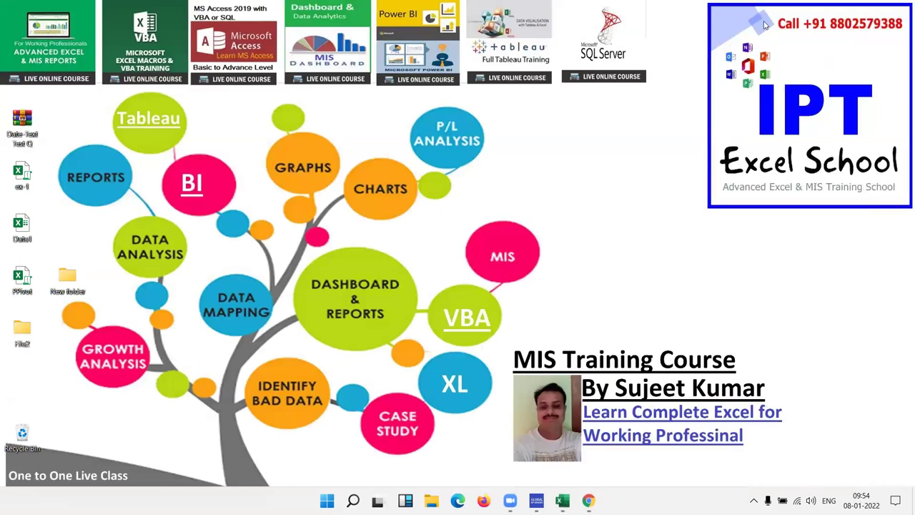
drag(758, 7, 899, 54)
key(alt+Tab)
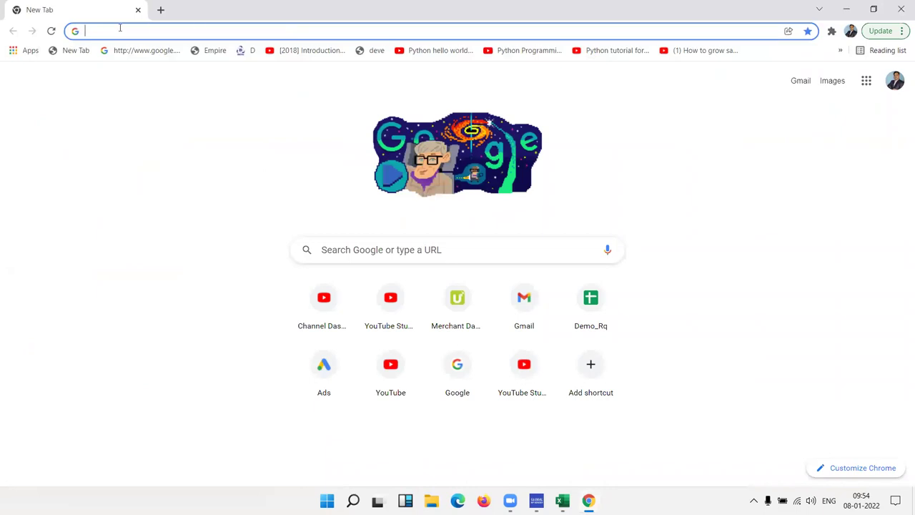
click(121, 28)
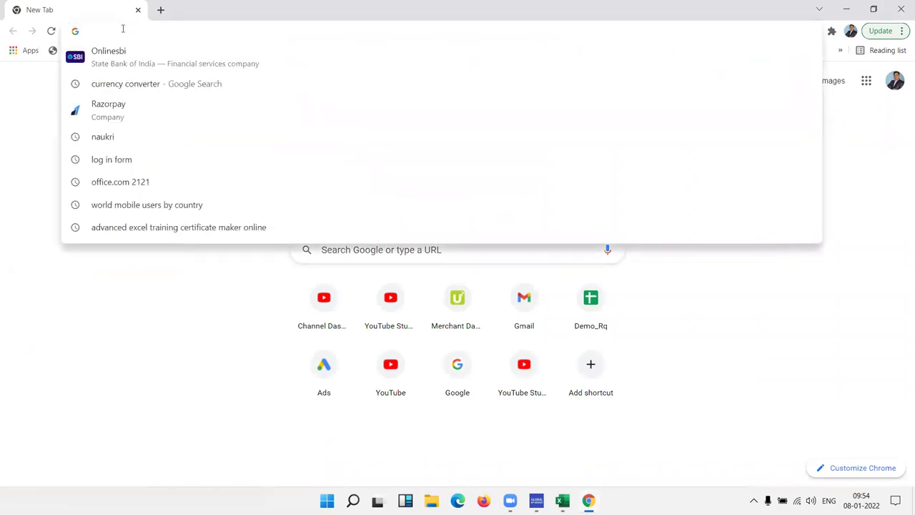
text(ch)
key(BackSpace)
key(BackSpace)
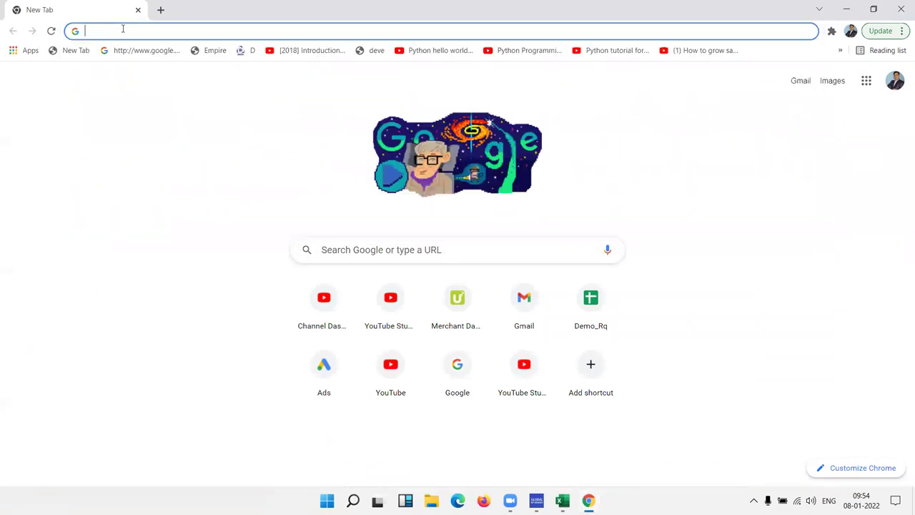
text(ap)
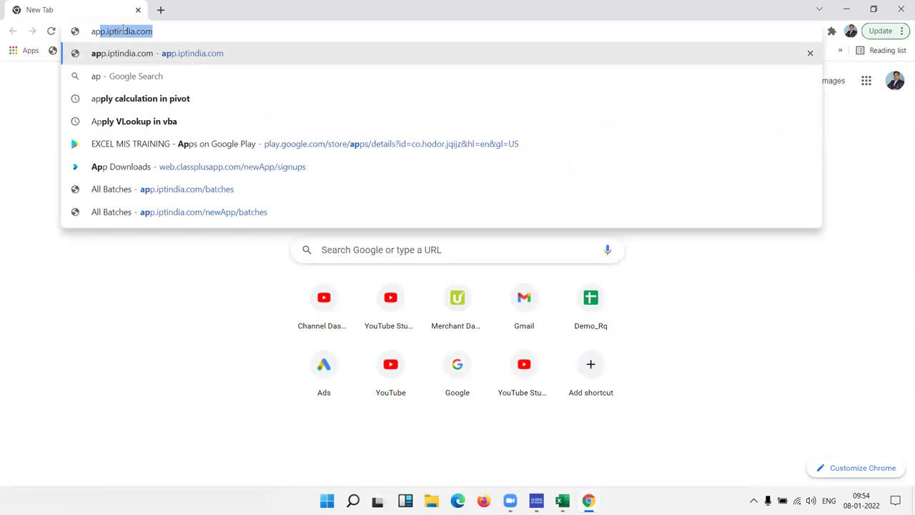
key(Down)
key(Down)
key(Down)
key(Down)
key(Return)
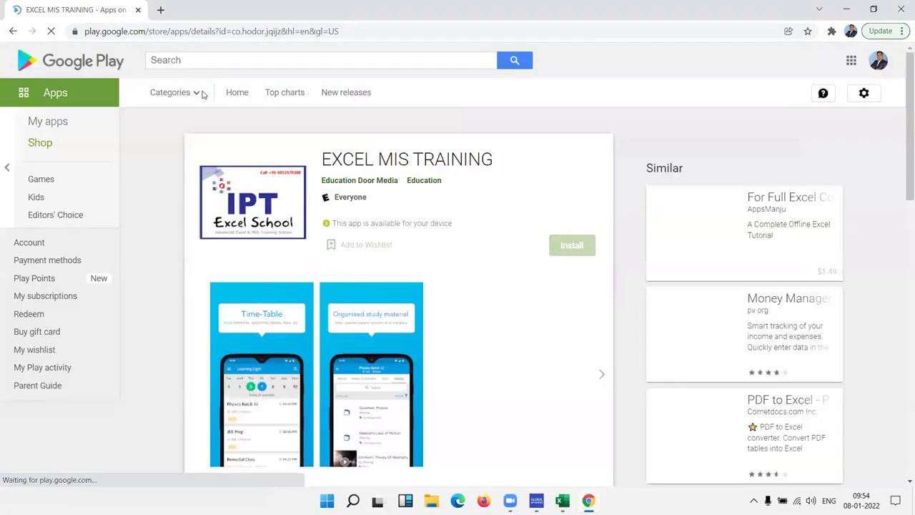
triple_click(351, 160)
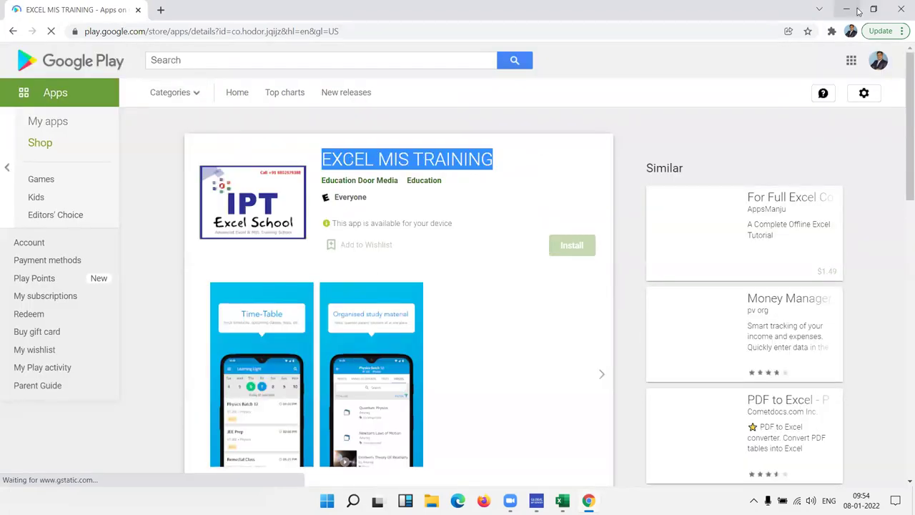
click(858, 11)
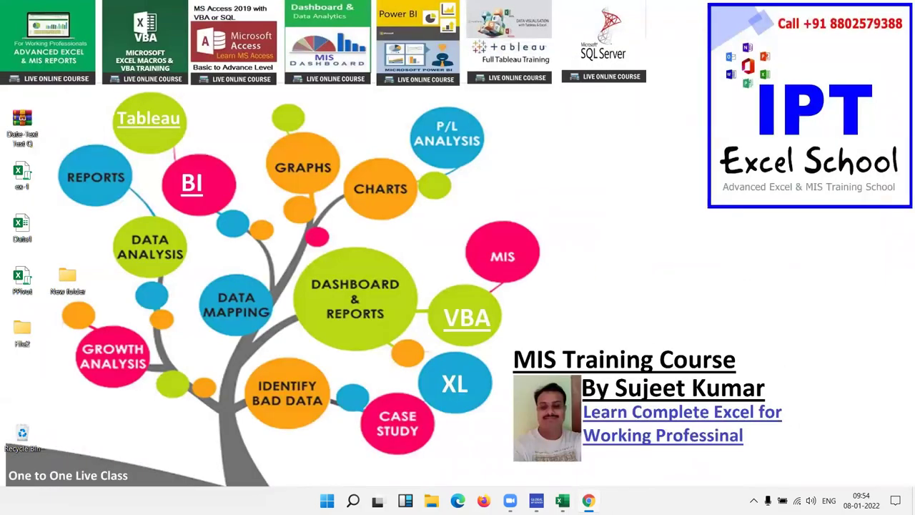
mouse_move(562, 500)
click(554, 429)
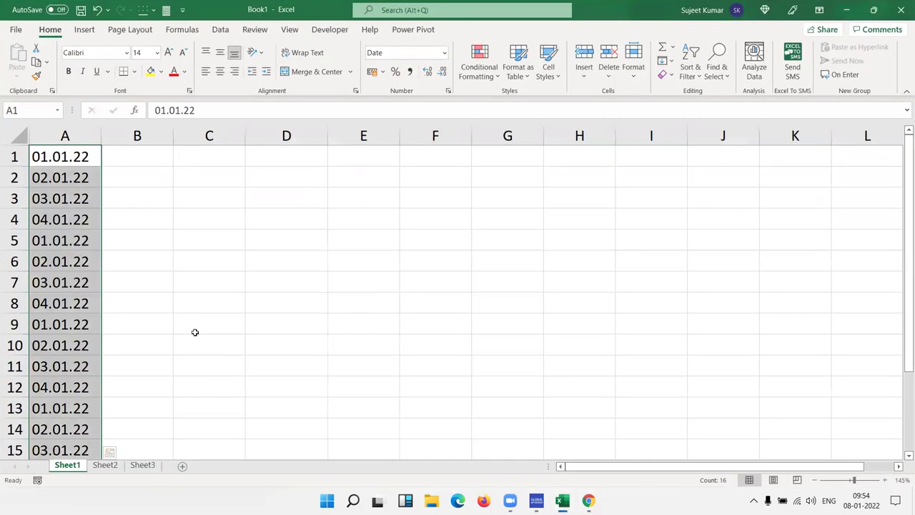
key(ctrl+Home)
key(ctrl+Down)
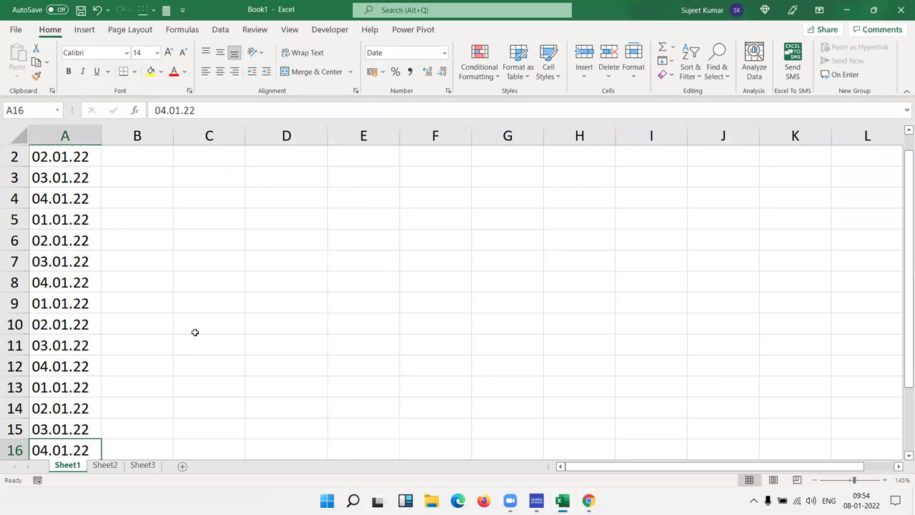
Run Text to Columns on A1:A16 with the Date column format set to MDY
key(ctrl+shift+Up)
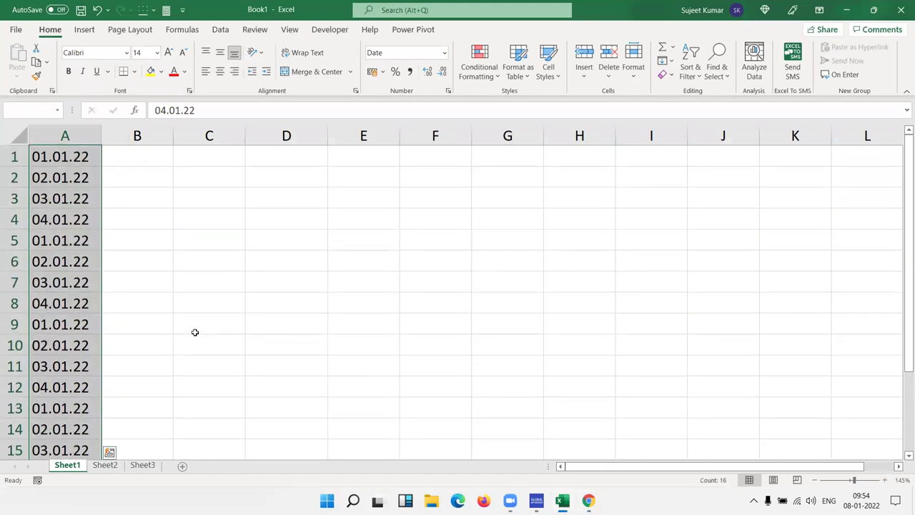
click(220, 31)
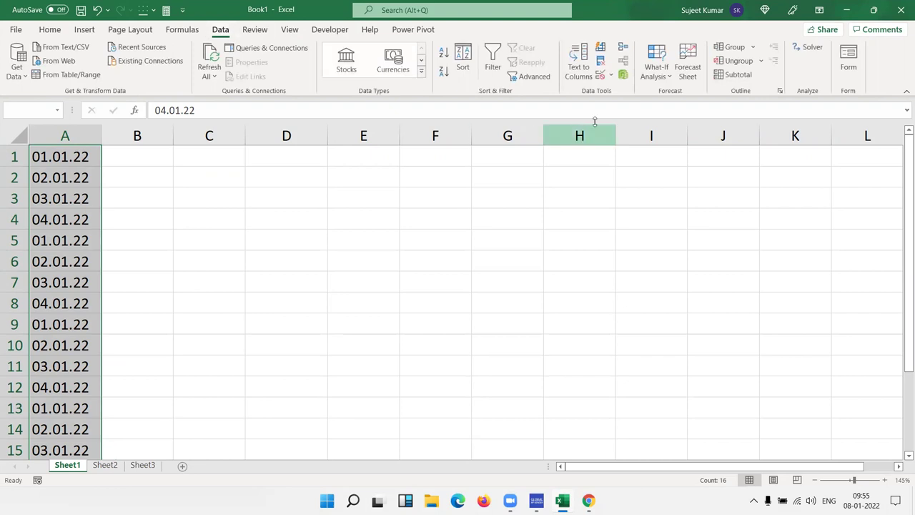
click(577, 70)
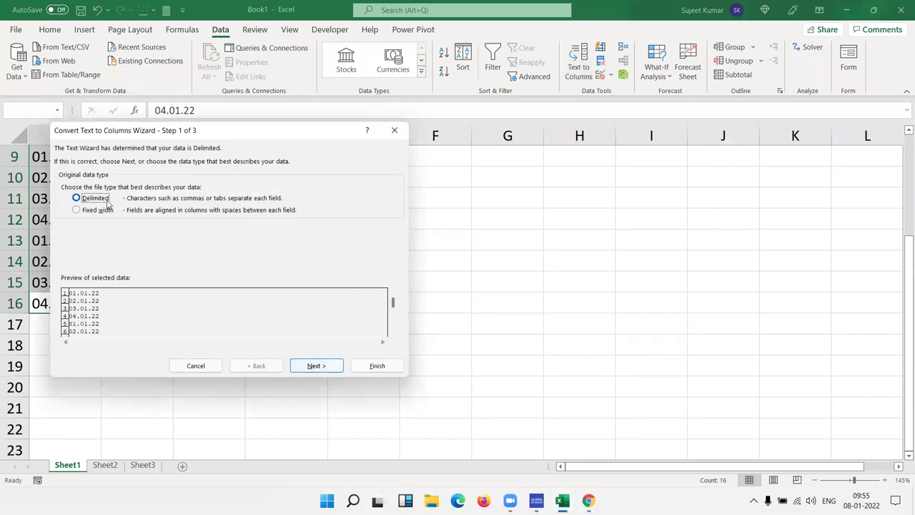
click(317, 368)
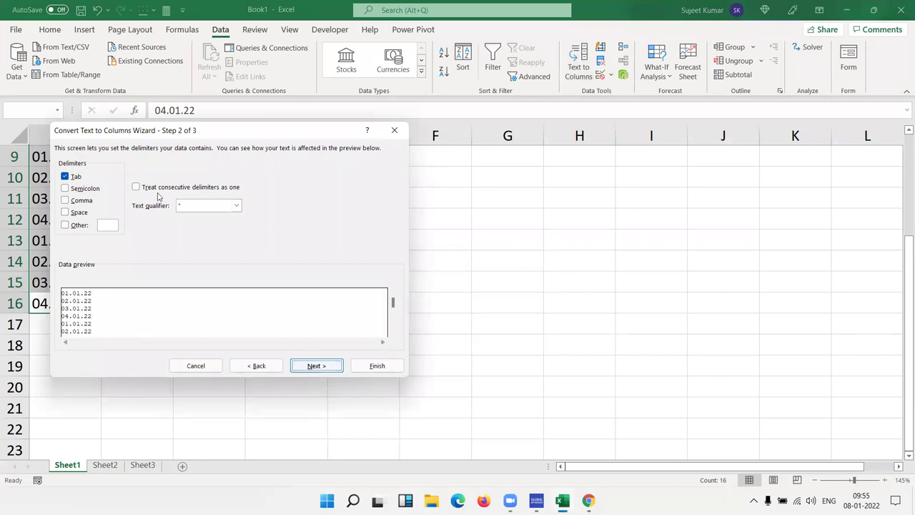
click(305, 372)
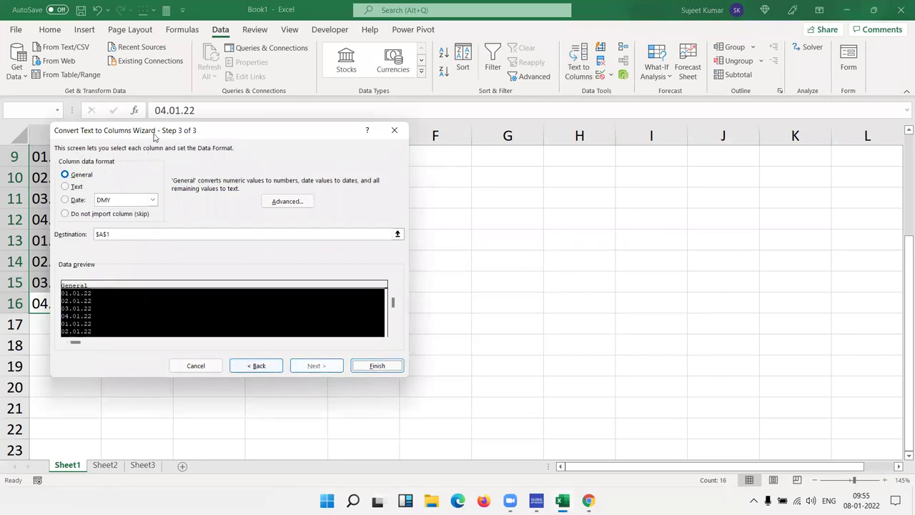
drag(154, 135, 337, 131)
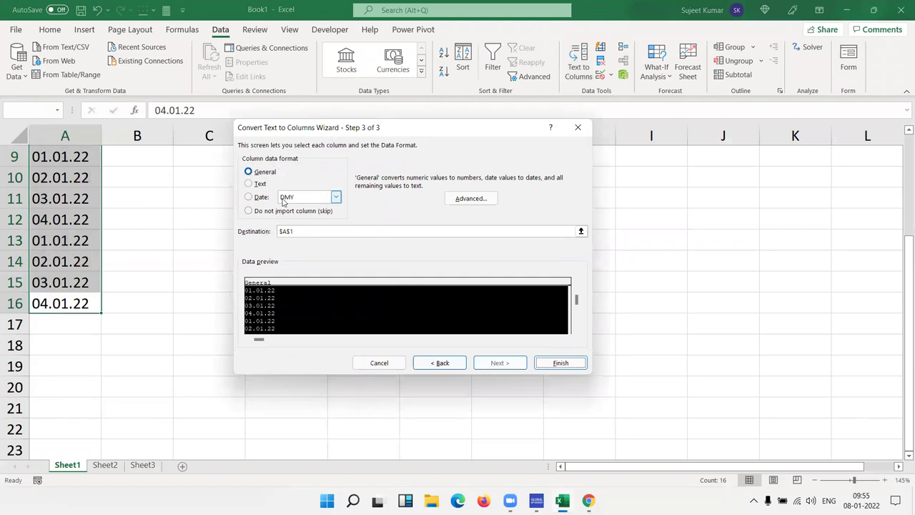
click(284, 200)
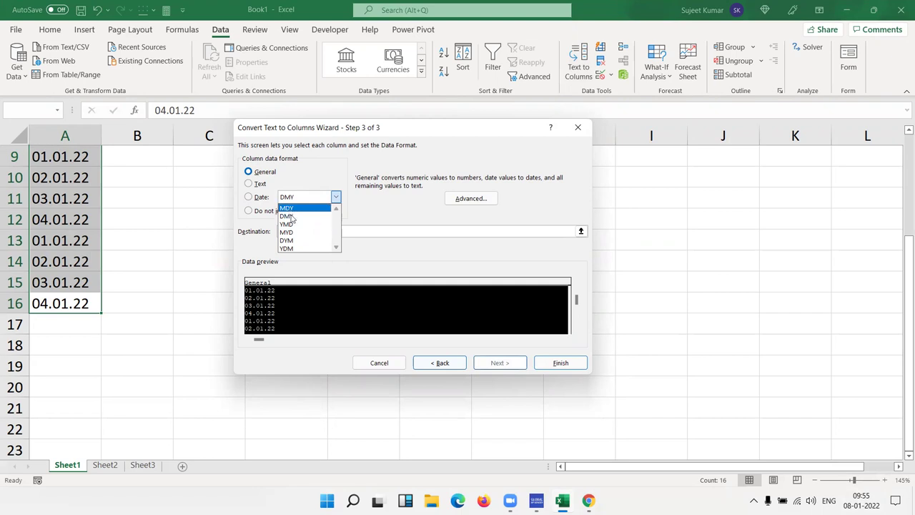
click(292, 211)
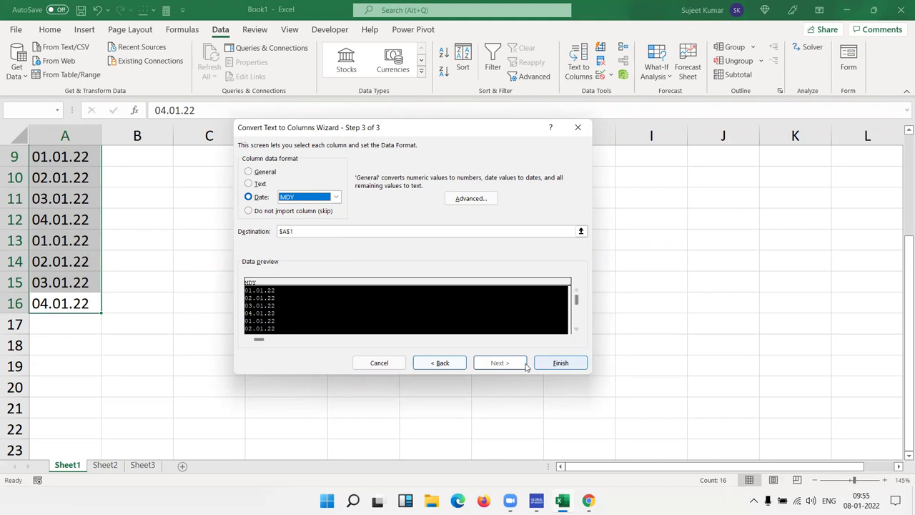
click(552, 366)
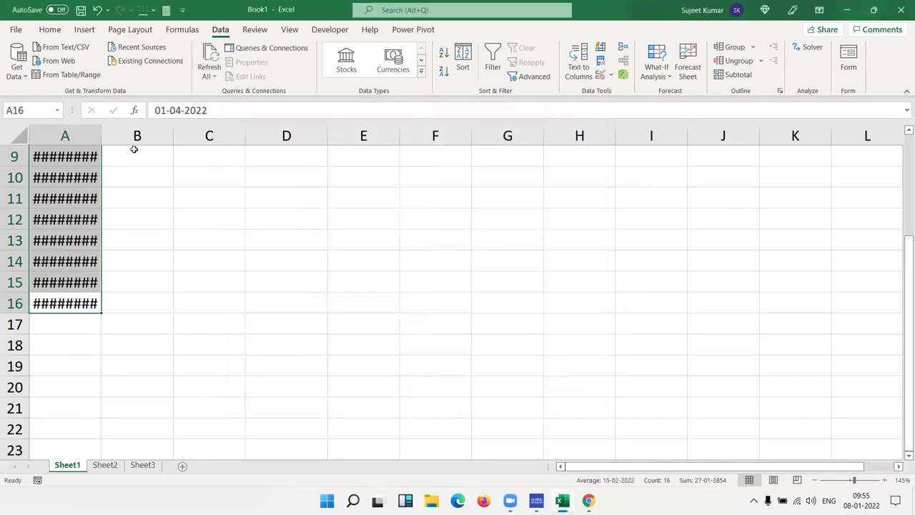
Autofit column A and apply the 01-Jan-22 date style to the converted dates
double_click(100, 136)
scroll(103, 217, up, 3)
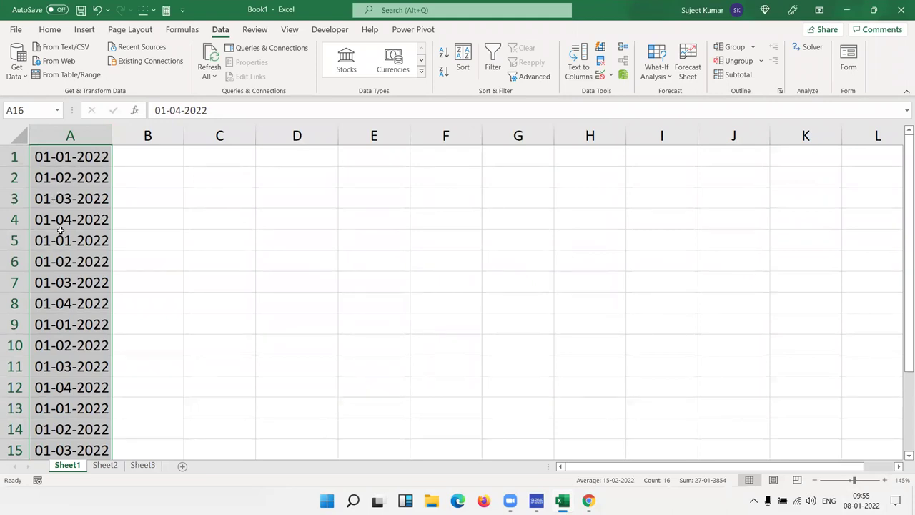
scroll(61, 219, down, 3)
scroll(61, 220, up, 3)
key(ctrl+shift+3)
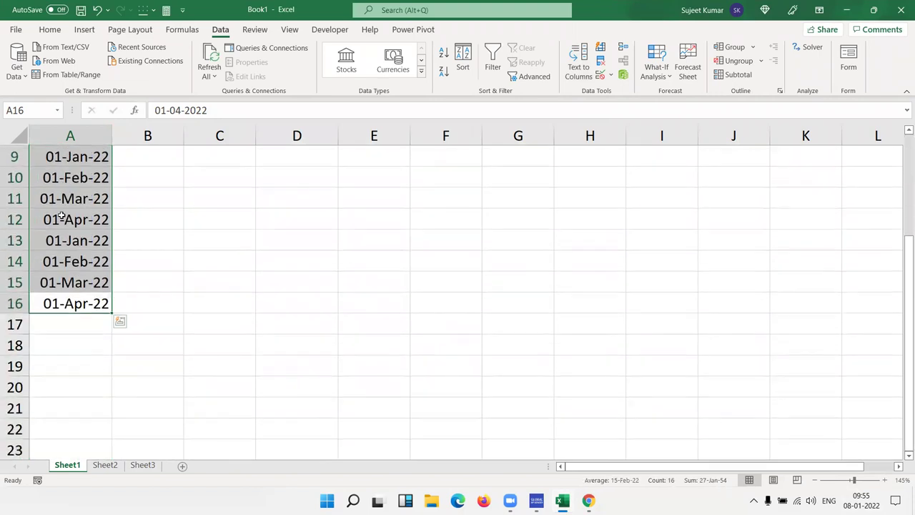
key(ctrl+q)
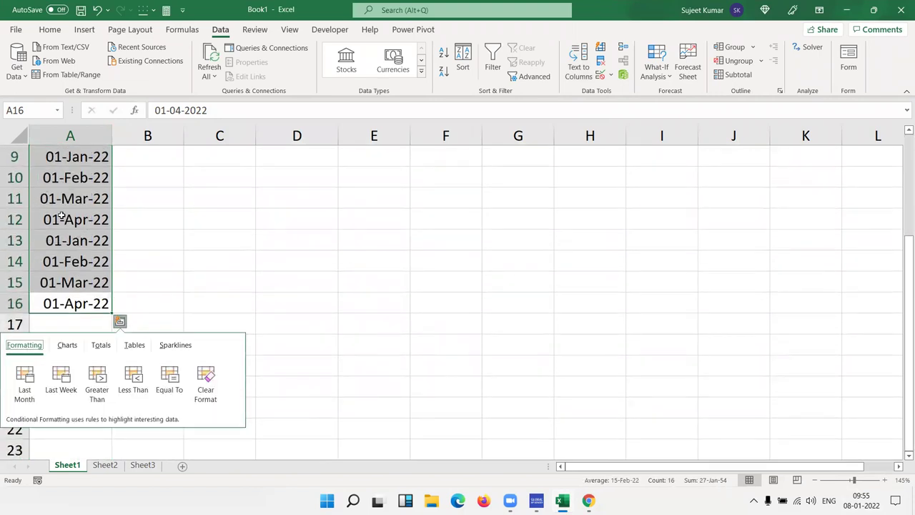
key(Escape)
Undo the formatting, widening and conversion with Ctrl+Z, restoring the 01.01.22 text dates
key(ctrl+z)
scroll(80, 258, up, 2)
scroll(80, 260, up, 1)
scroll(81, 263, down, 1)
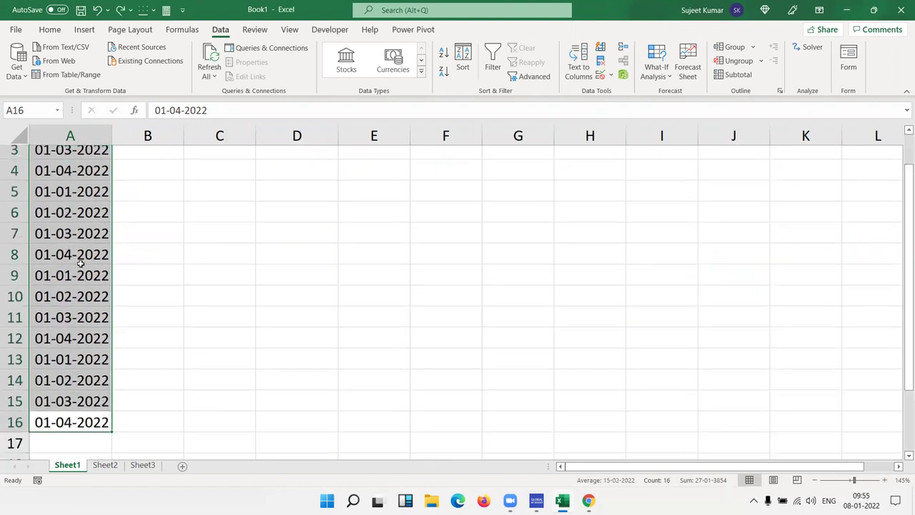
key(ctrl+z)
key(ctrl+q)
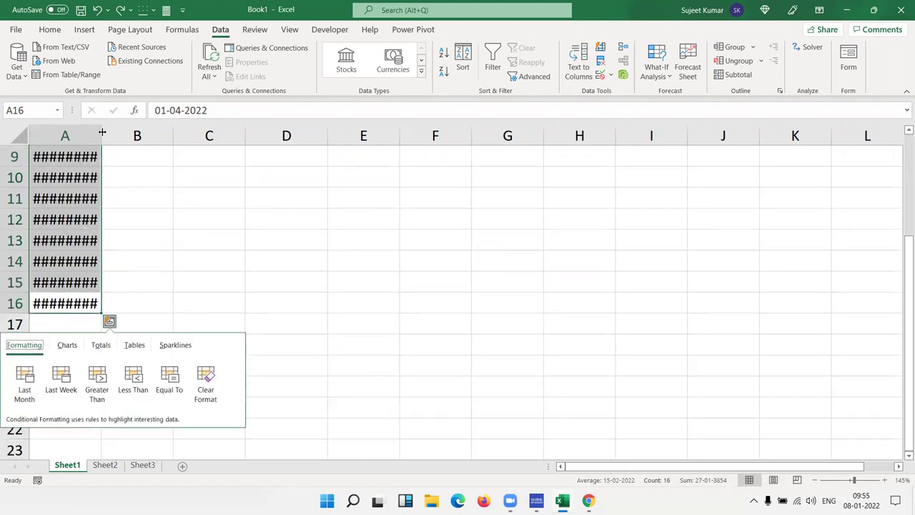
double_click(102, 133)
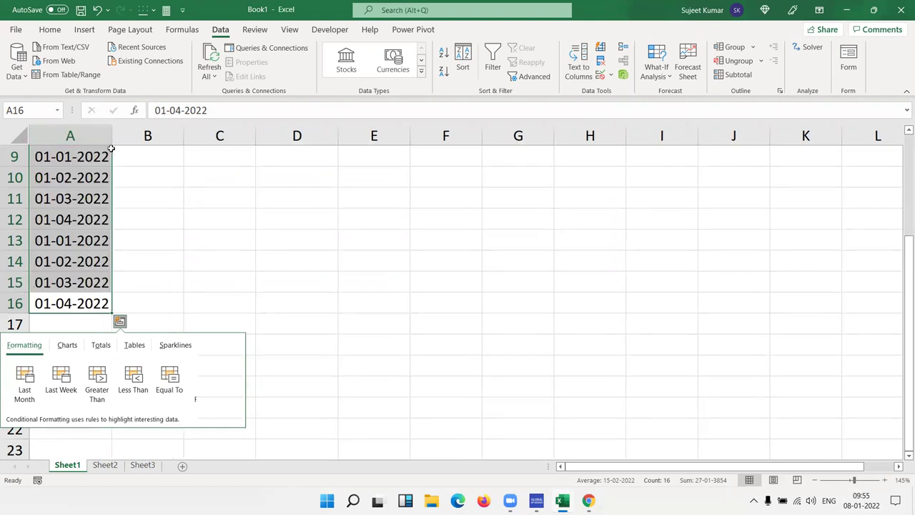
key(ctrl+z)
key(ctrl+z)
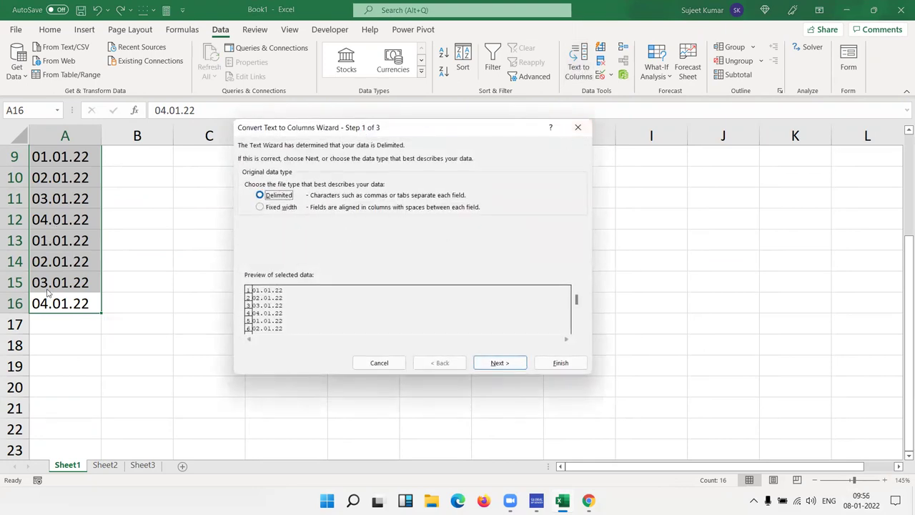
Finish the Text to Columns wizard with Date format DMY, so 04.01.22 becomes 04-01-2022
click(502, 365)
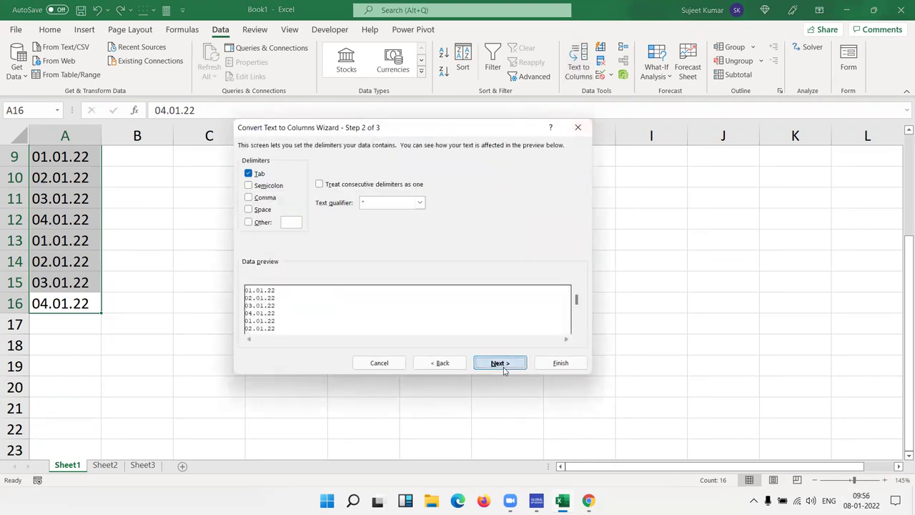
click(501, 366)
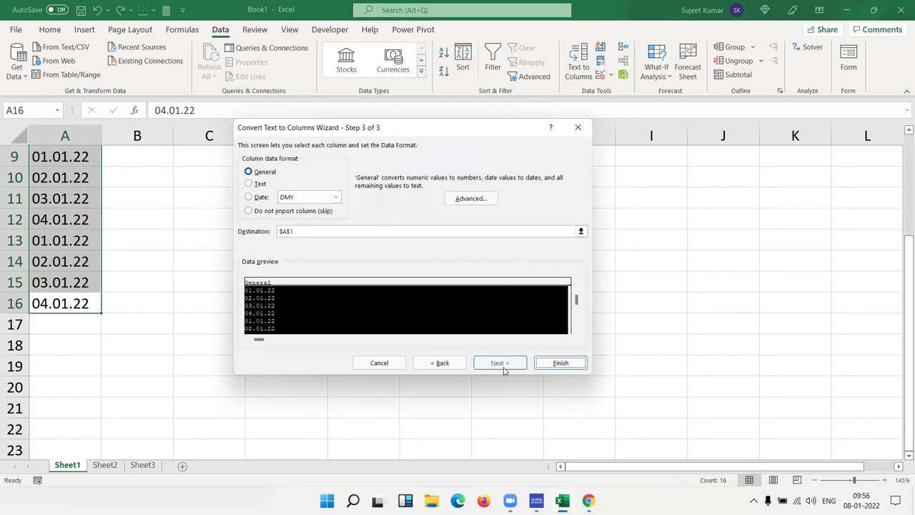
click(301, 200)
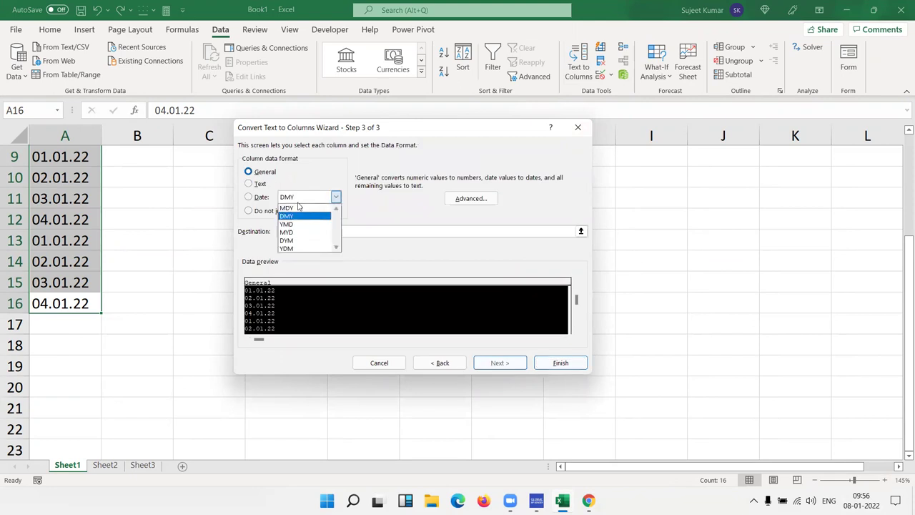
click(302, 216)
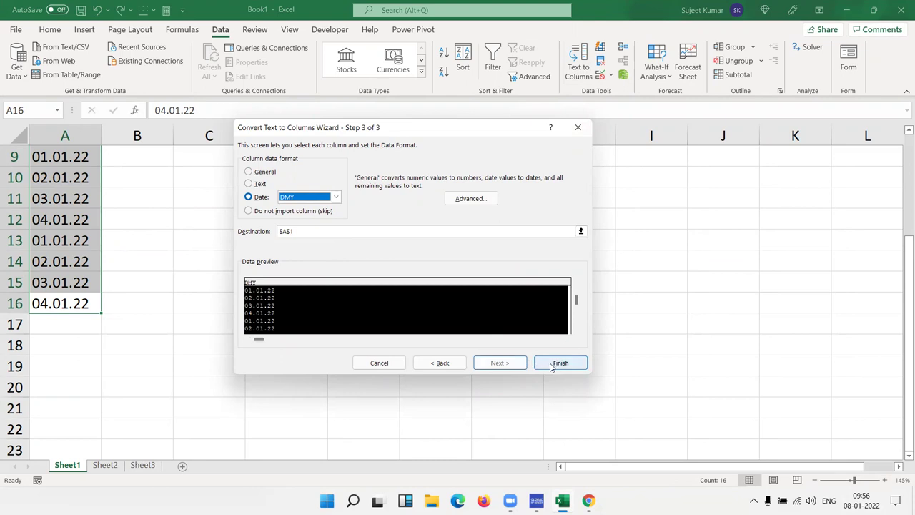
click(553, 363)
Autofit column A and show its dates in the 01-Jan-22 style with Ctrl+Shift+#
double_click(102, 139)
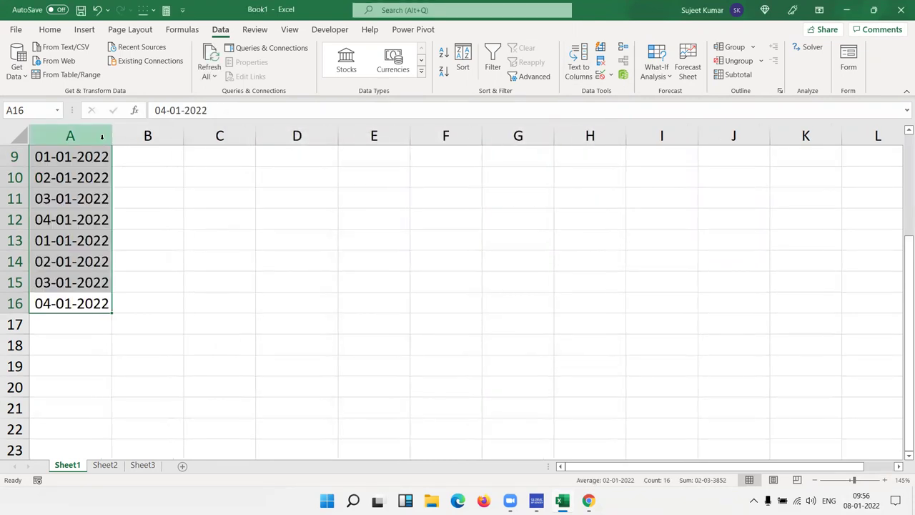
scroll(106, 213, up, 3)
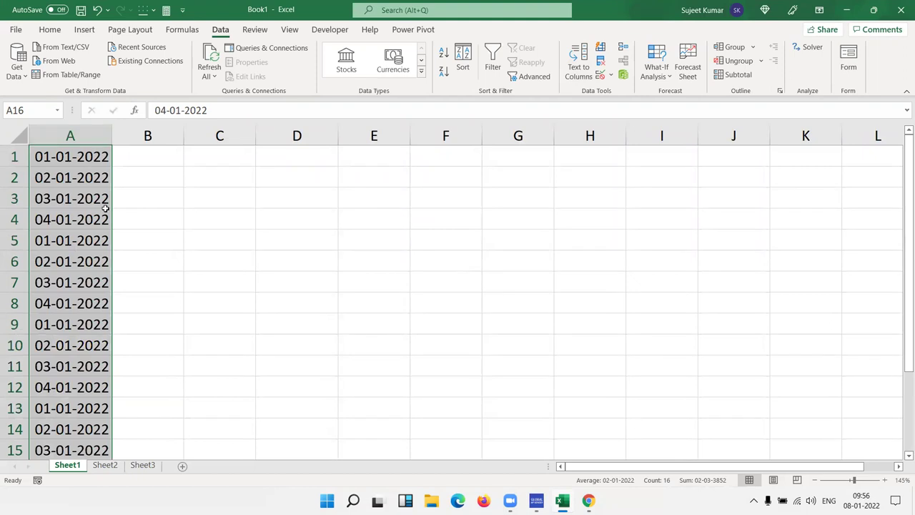
key(ctrl+shift+numbersign)
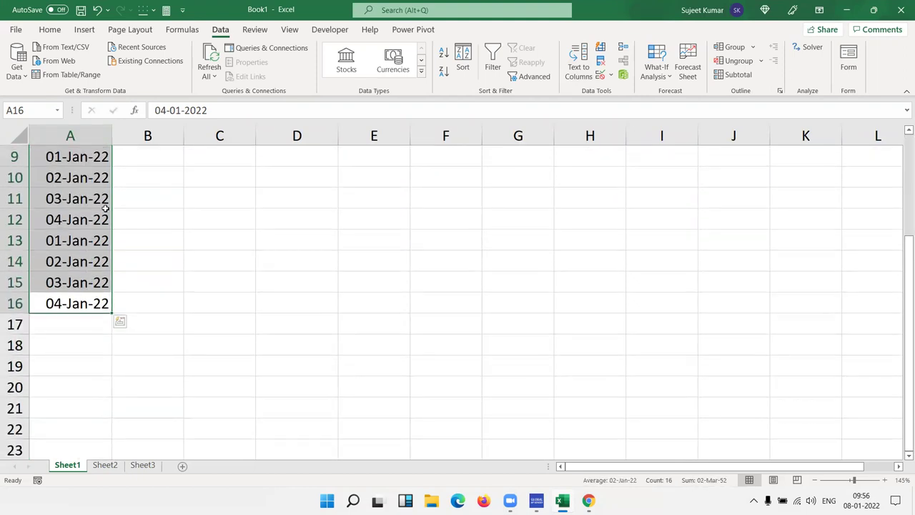
scroll(106, 208, up, 3)
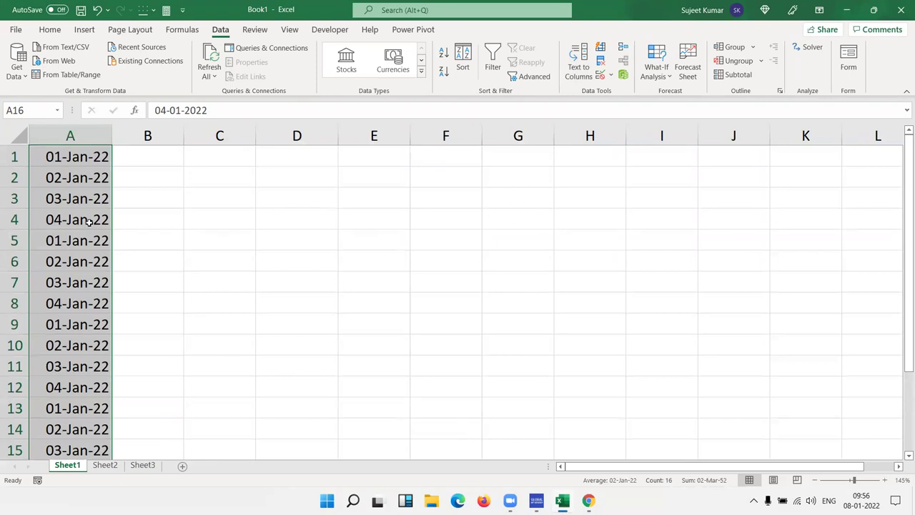
Open and cancel Text to Columns, then switch to the EXCEL MIS TRAINING page in Chrome
click(578, 64)
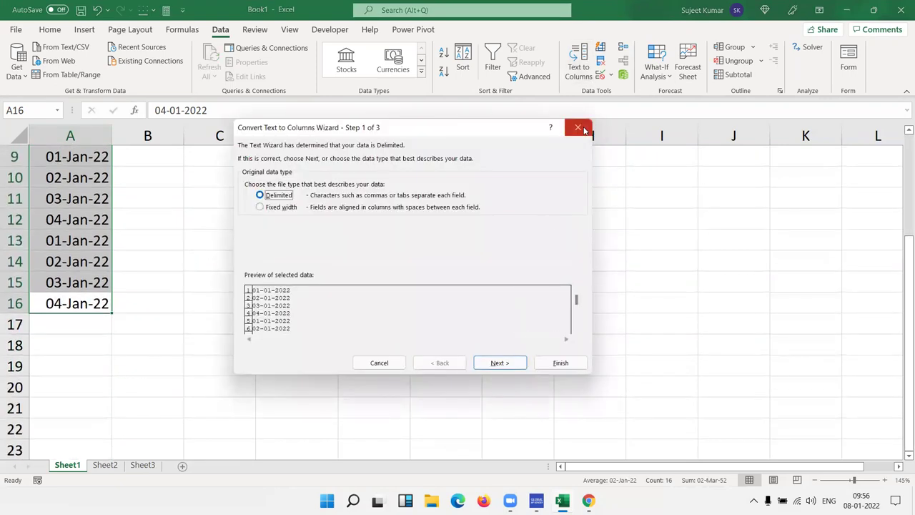
click(578, 128)
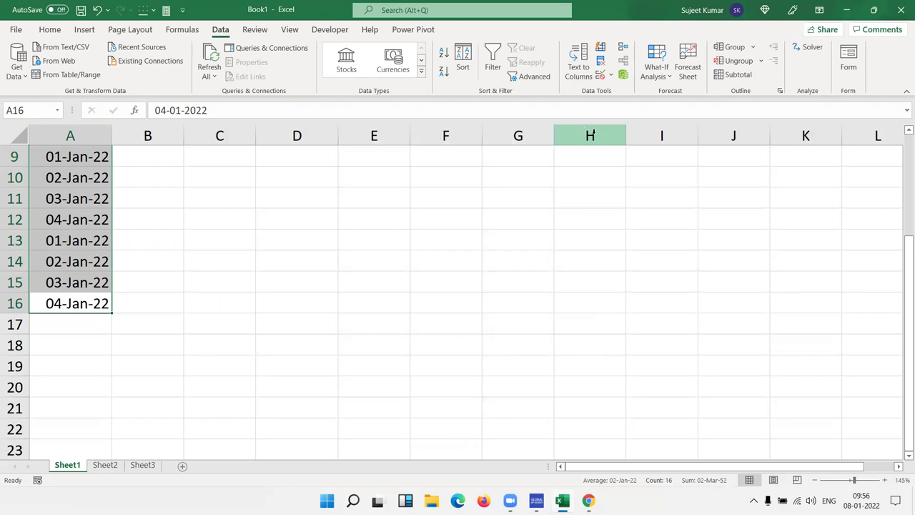
click(631, 448)
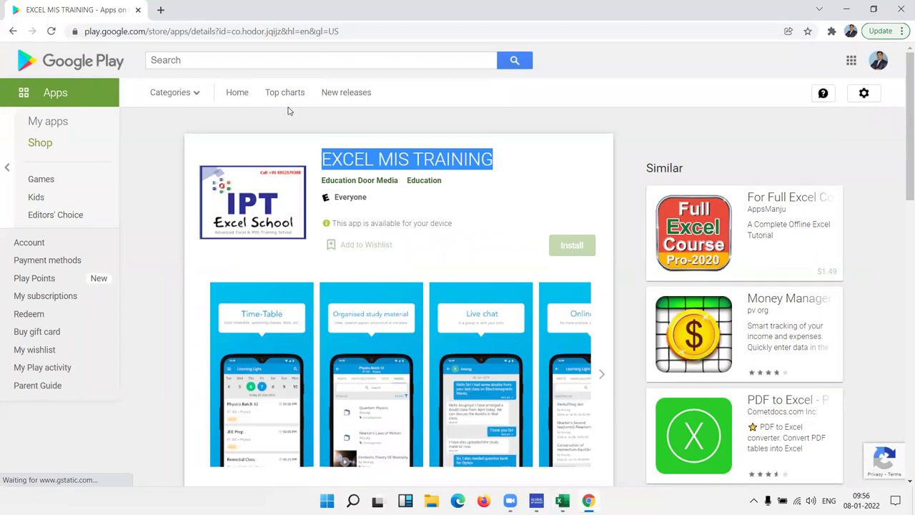
Show the desktop with Win+D, hiding all open windows
key(super+d)
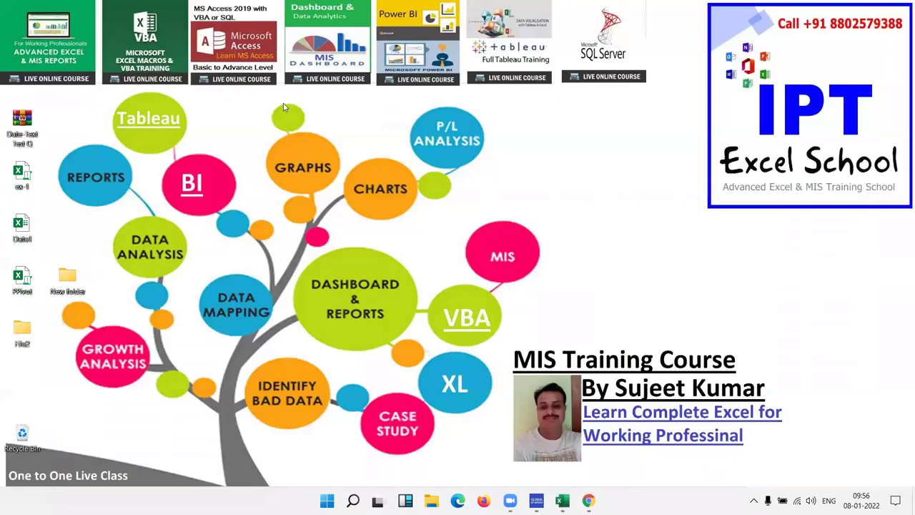